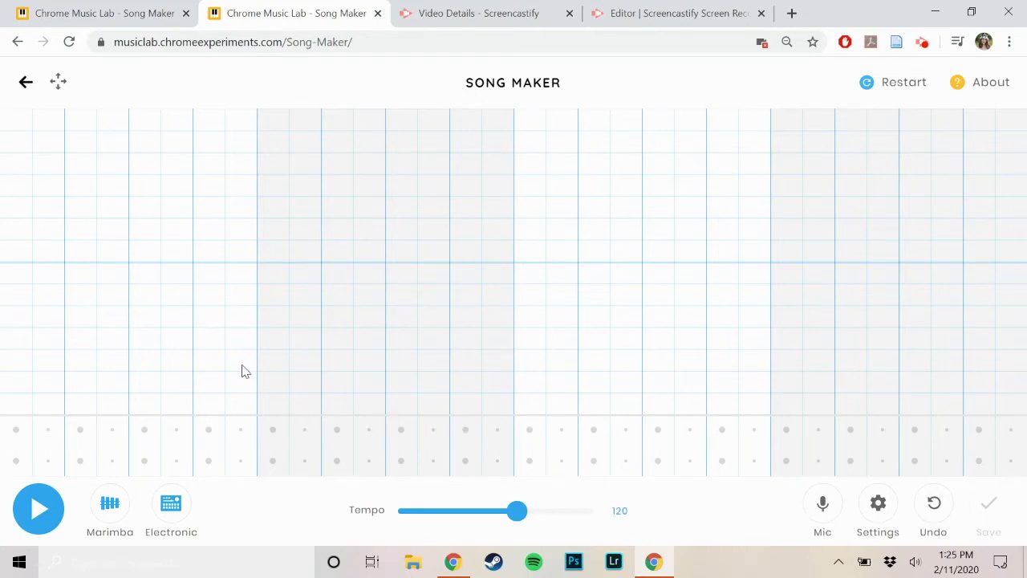
left_click(211, 321)
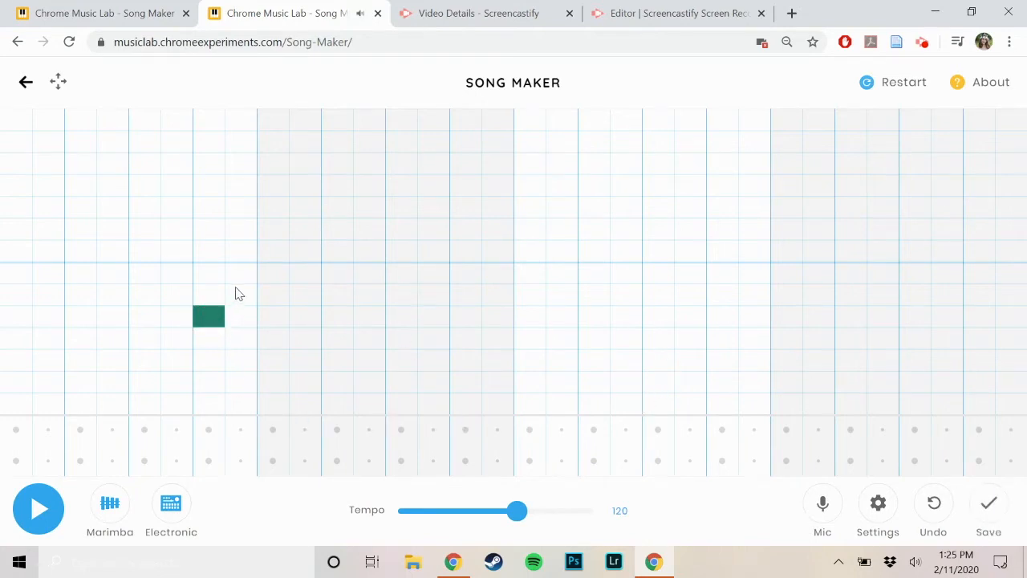
left_click(271, 278)
left_click(272, 276)
left_click(245, 298)
left_click(216, 320)
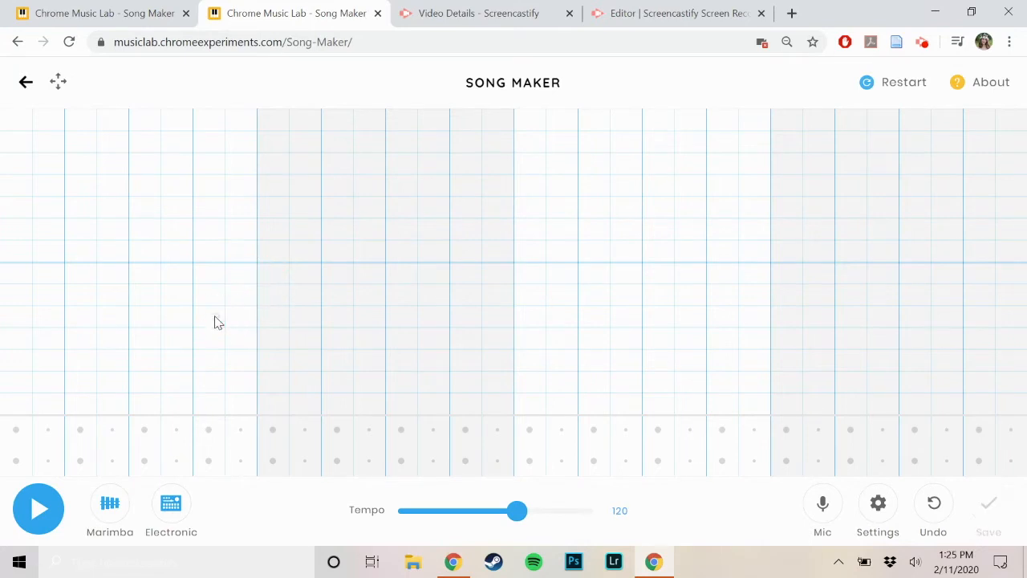
Step: Open the song settings
left_click(878, 510)
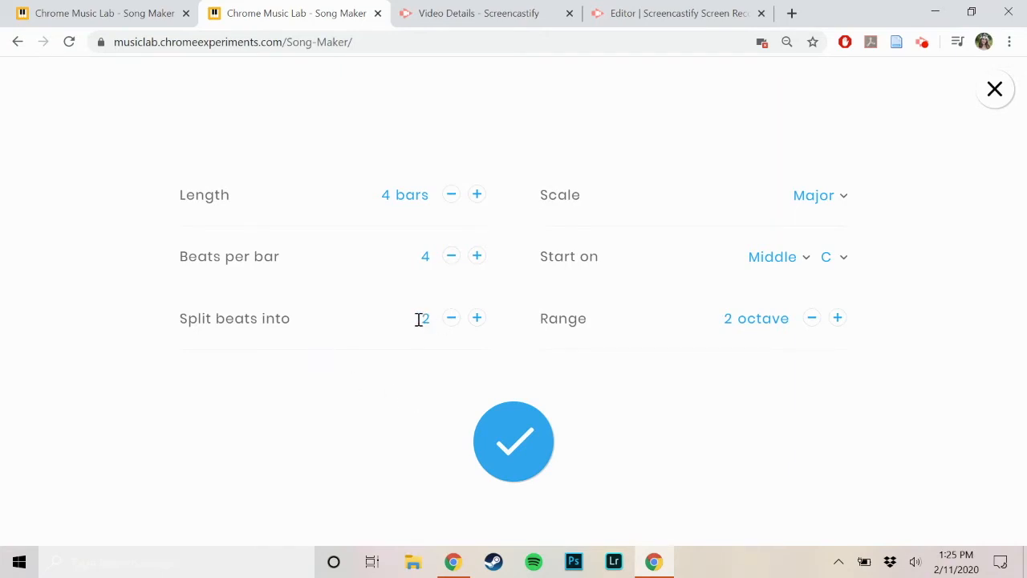
left_click(477, 319)
left_click(477, 318)
left_click(451, 321)
left_click(452, 322)
Step: Set the scale to Pentatonic and the range to 3 octaves, and apply the song settings
left_click(825, 207)
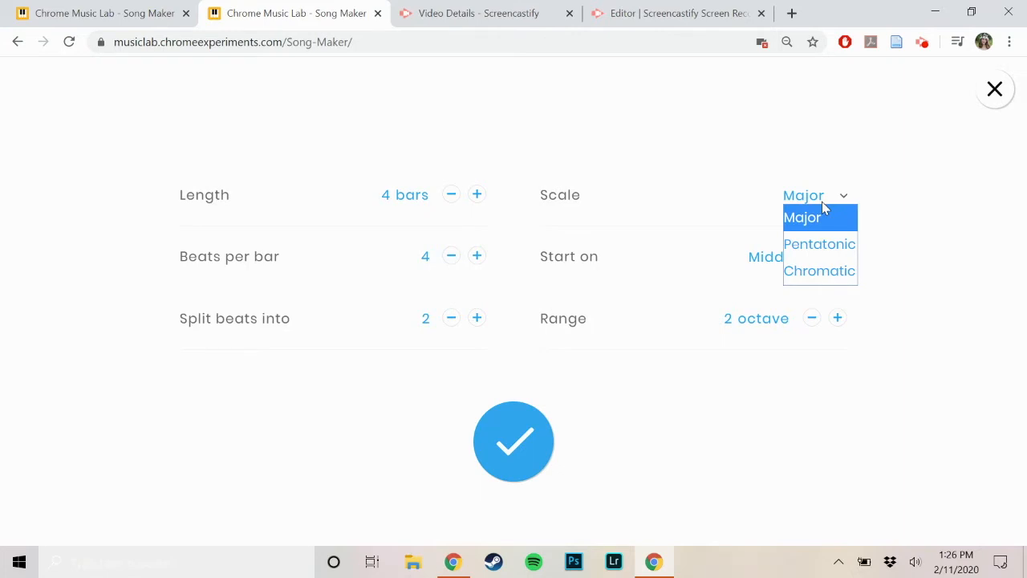
left_click(825, 245)
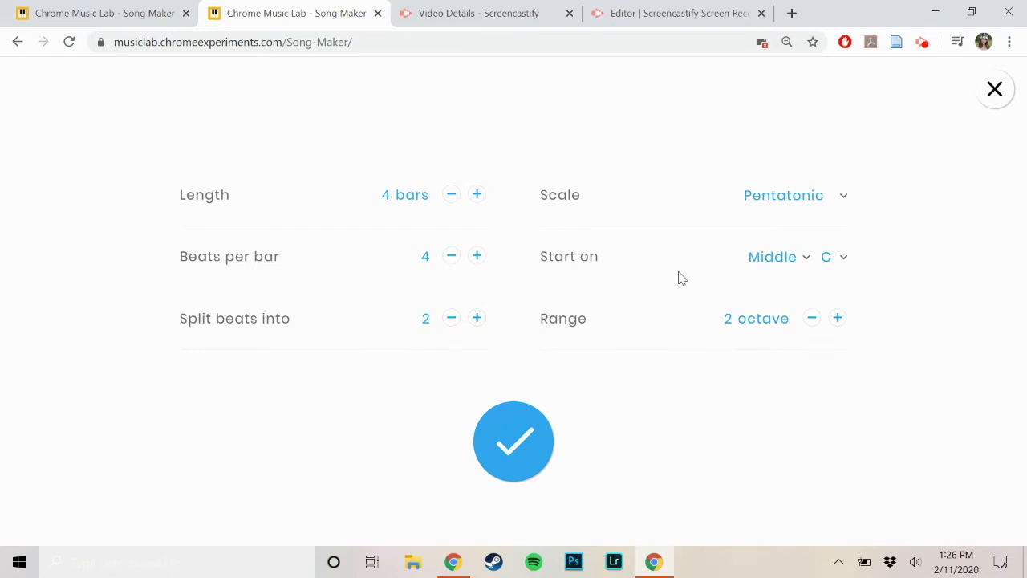
left_click(838, 320)
left_click(523, 451)
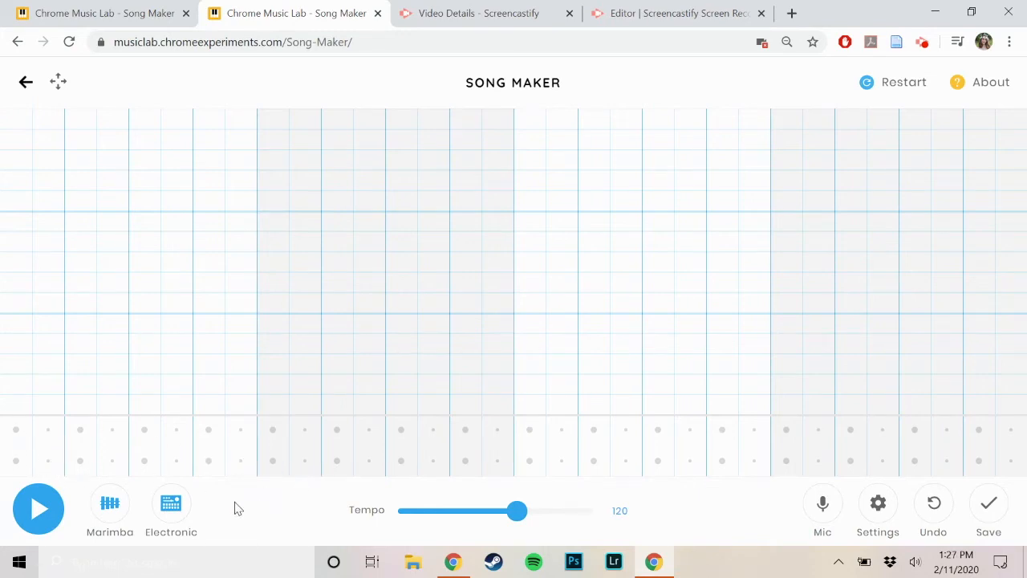
Step: Place lower-row percussion hits in columns 1, 2, 4, 5 and 6, and an upper-row hit in column 3
left_click(17, 460)
left_click(48, 460)
left_click(81, 431)
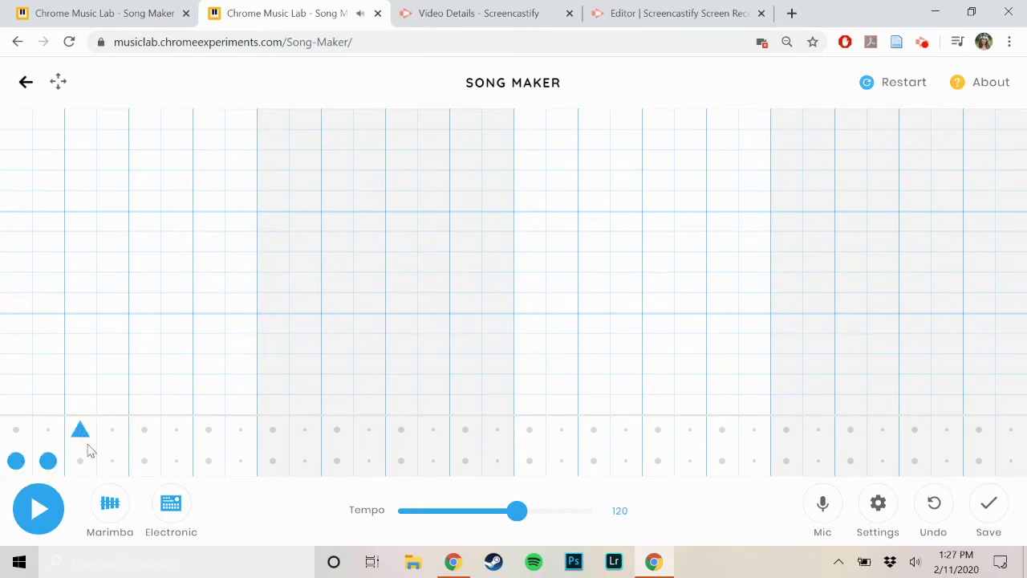
left_click(114, 463)
left_click(144, 463)
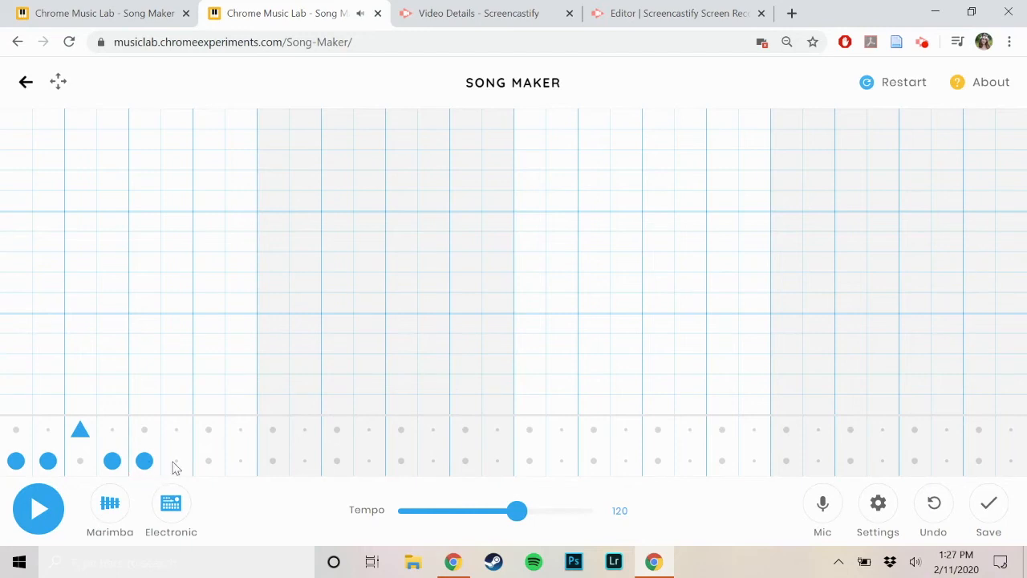
left_click(177, 462)
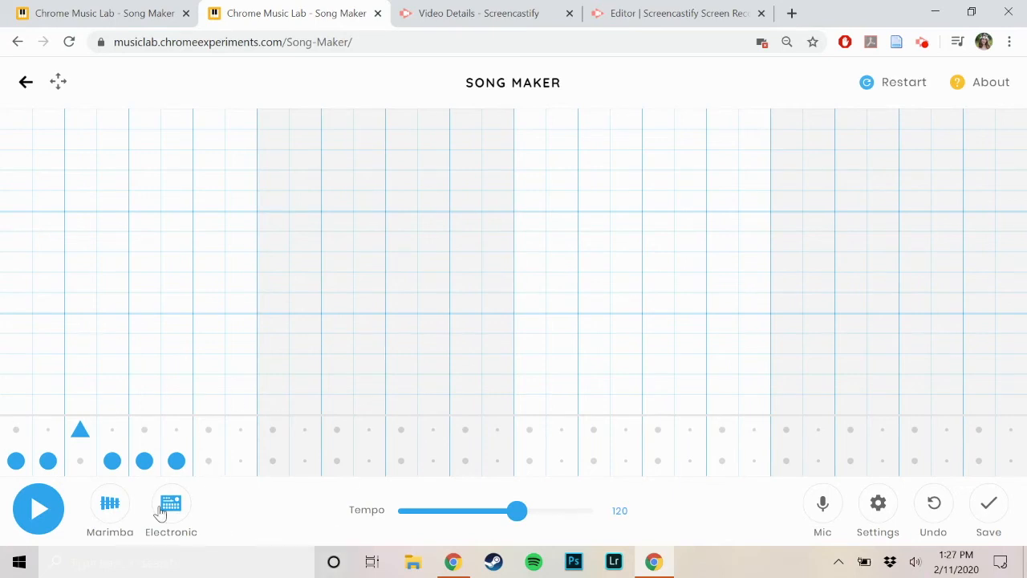
Step: Continue the percussion with upper-row hits in columns 7, 11 and 15 and lower-row hits in columns 8–10 and 12–14
left_click(209, 430)
left_click_drag(247, 465, 304, 462)
left_click(337, 430)
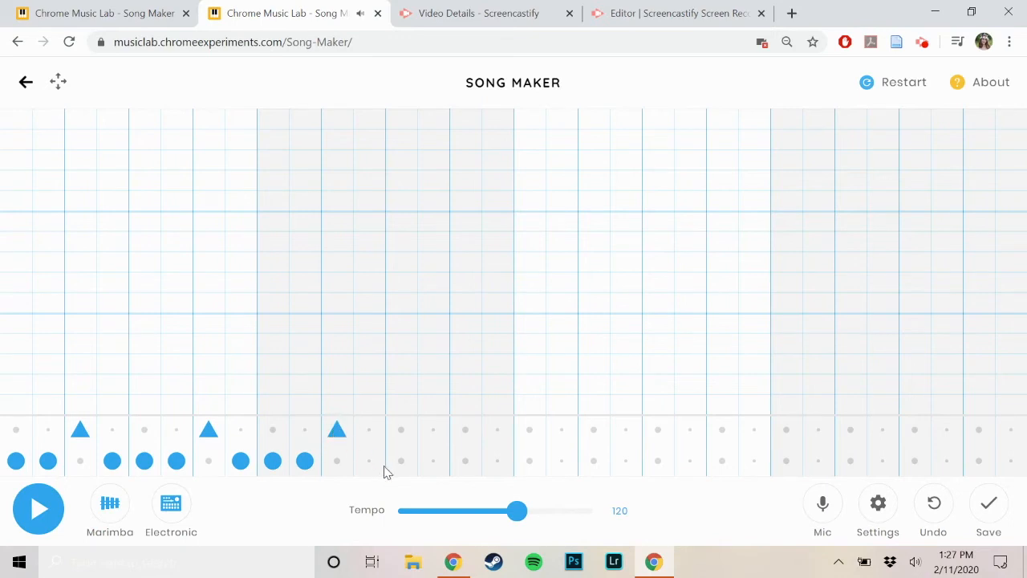
left_click_drag(370, 461, 439, 461)
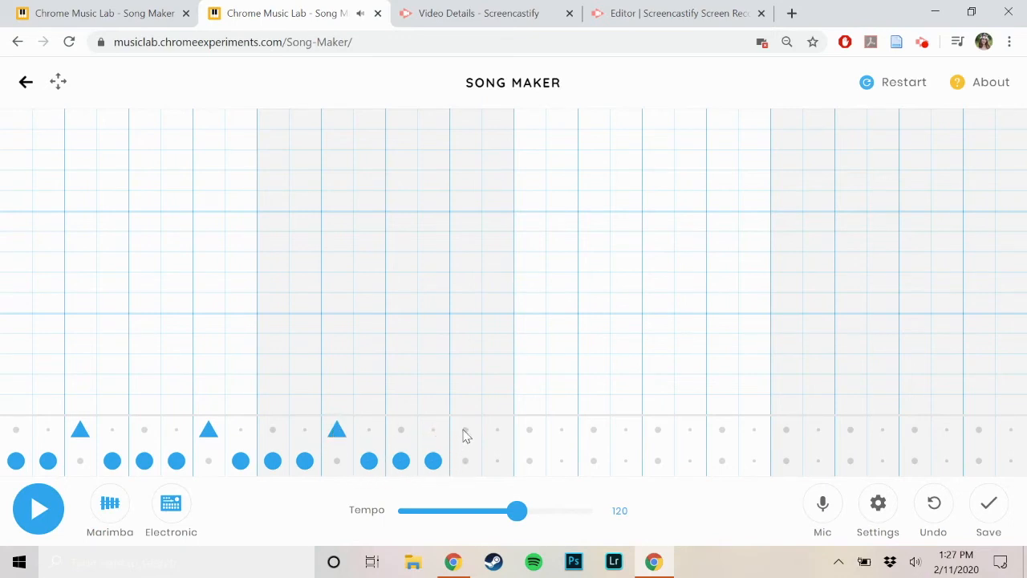
left_click(465, 430)
Step: Extend the percussion with upper-row hits in columns 19, 23, 27 and 31 and lower-row hits in every column between them, starting at column 16
left_click_drag(502, 464, 688, 470)
left_click(594, 433)
left_click(632, 466)
left_click(722, 430)
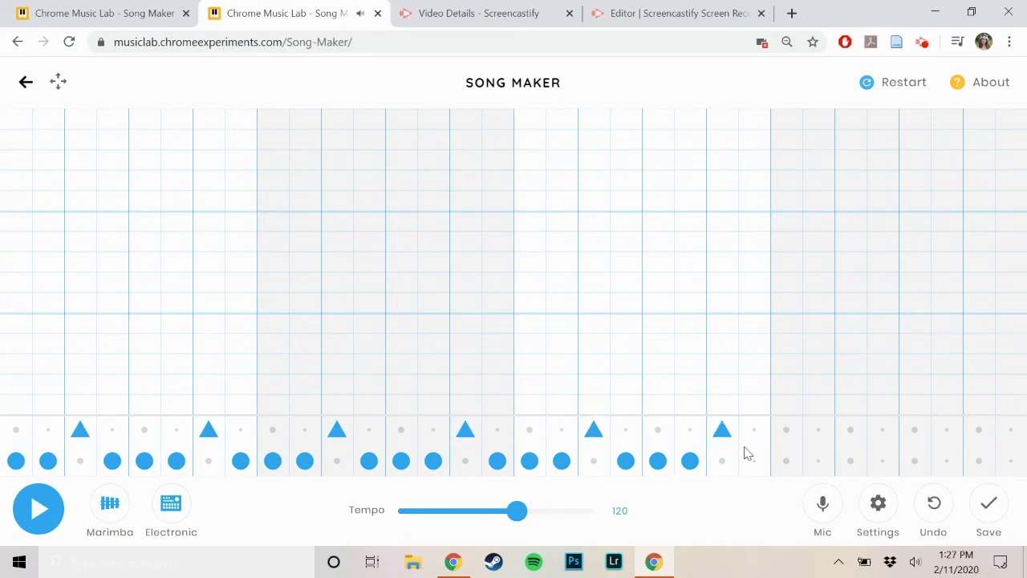
left_click_drag(754, 469, 804, 463)
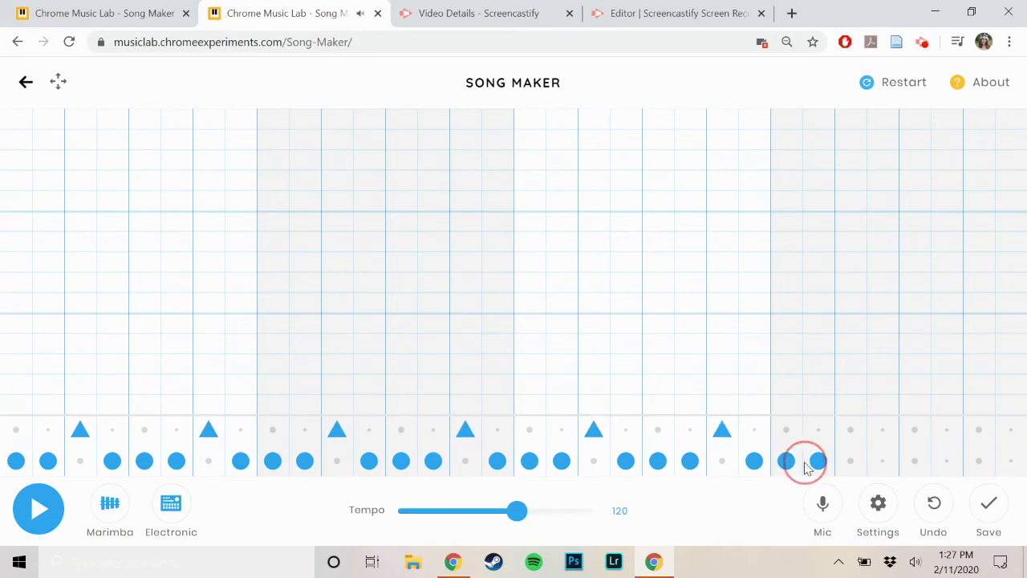
left_click(849, 437)
left_click_drag(882, 462, 948, 460)
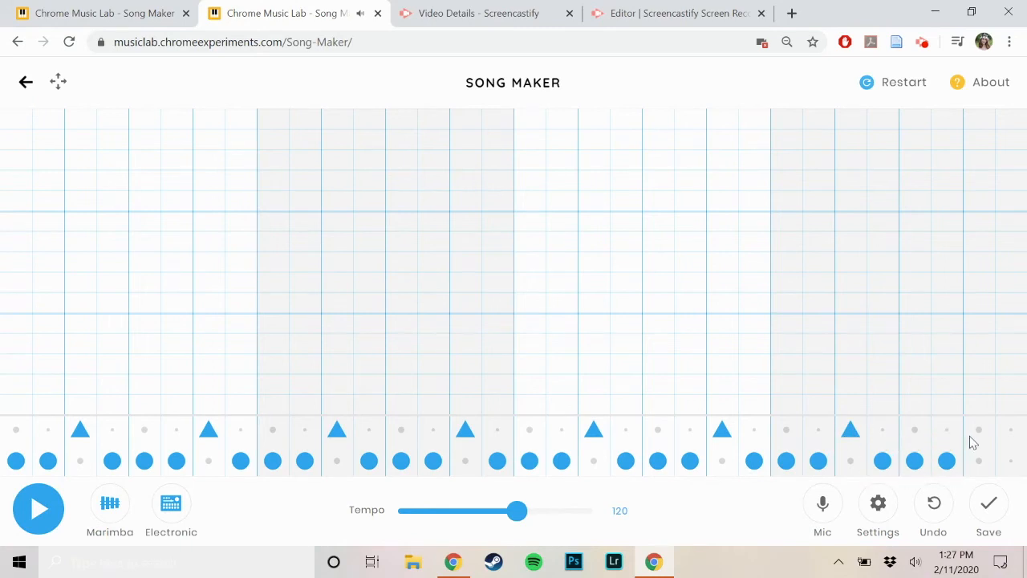
left_click(977, 432)
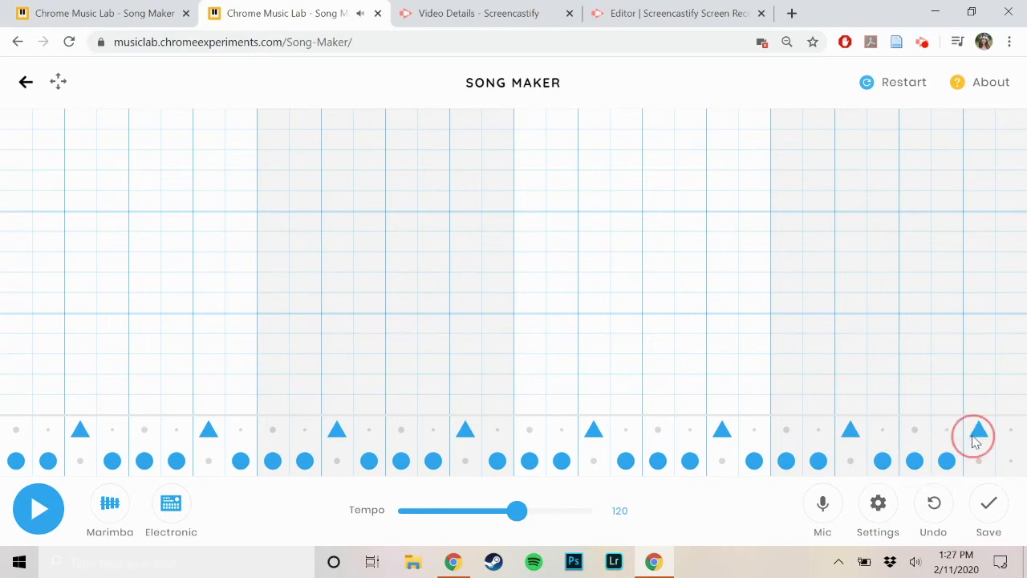
left_click(104, 512)
left_click(102, 511)
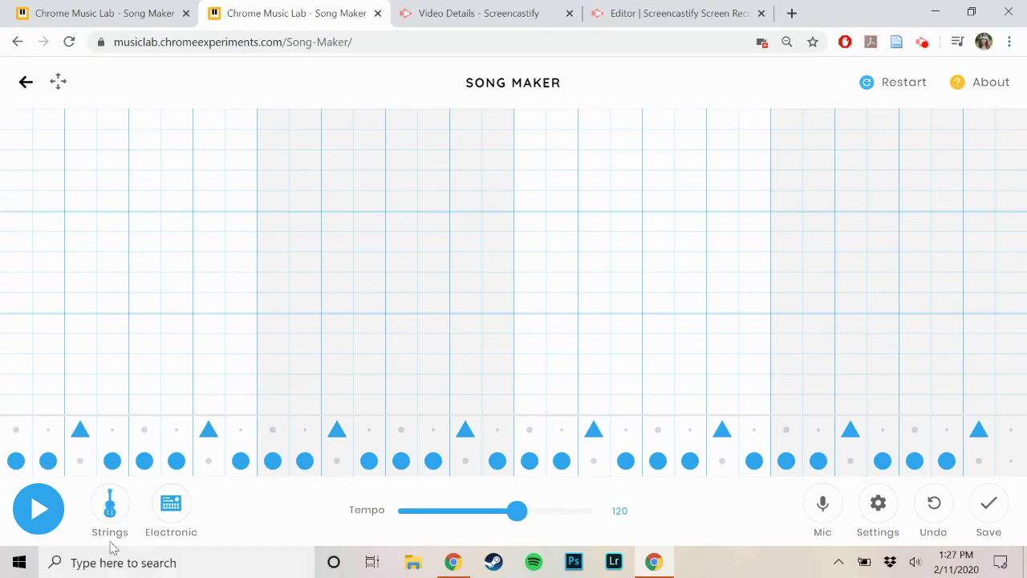
left_click(109, 520)
left_click(109, 518)
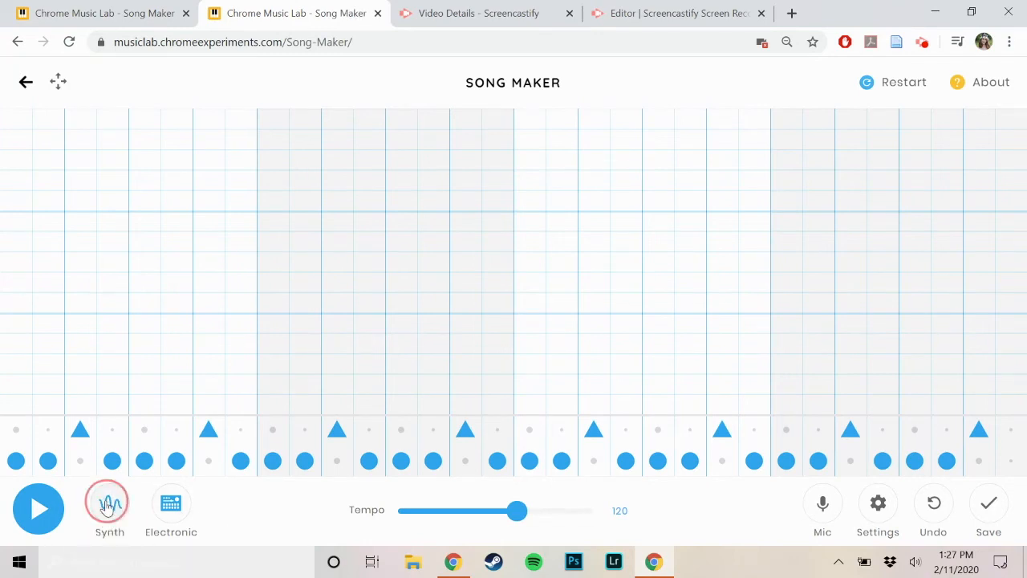
left_click(107, 502)
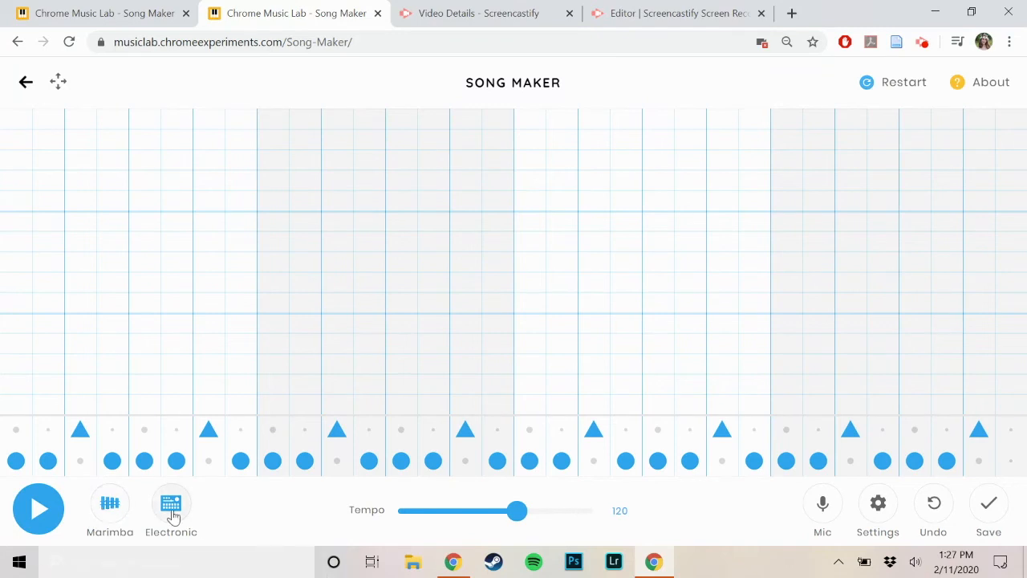
Step: Place melody notes in columns 1, 3, 4 and 5 on rows 3, 6, 9 and 11 from the bottom, and fill all of column 7
left_click(23, 365)
left_click(74, 312)
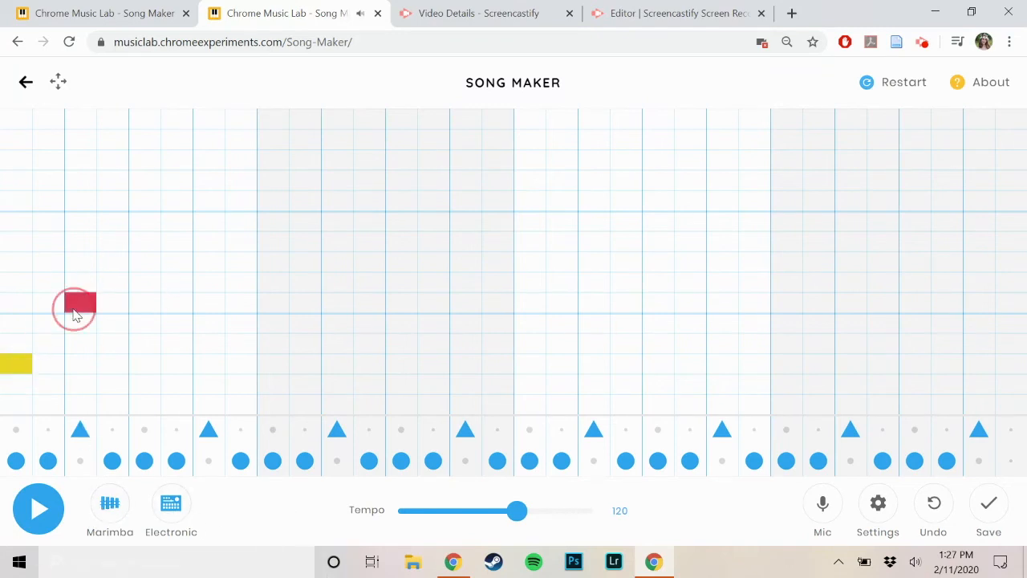
left_click(114, 241)
left_click(142, 202)
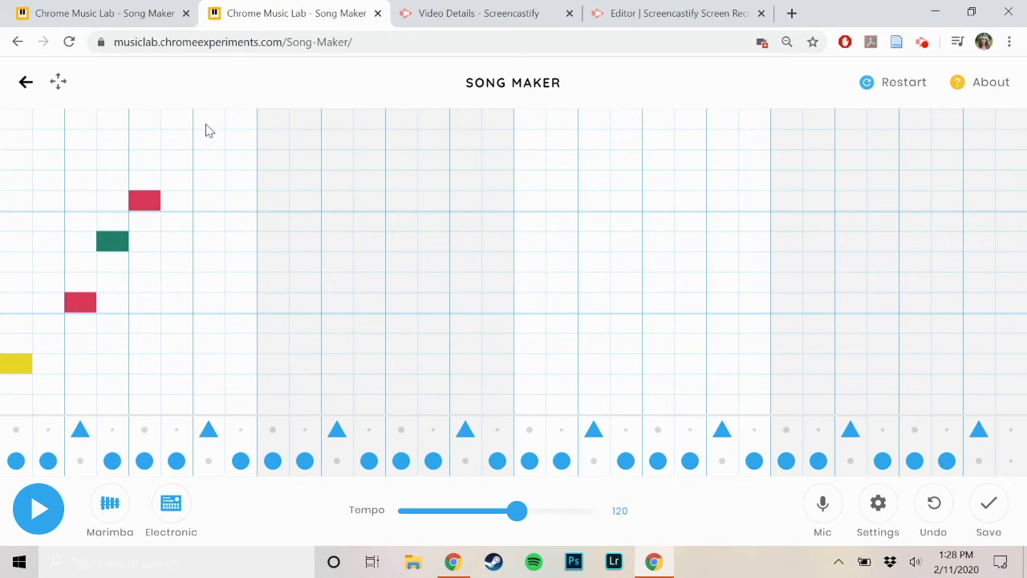
left_click_drag(206, 120, 212, 415)
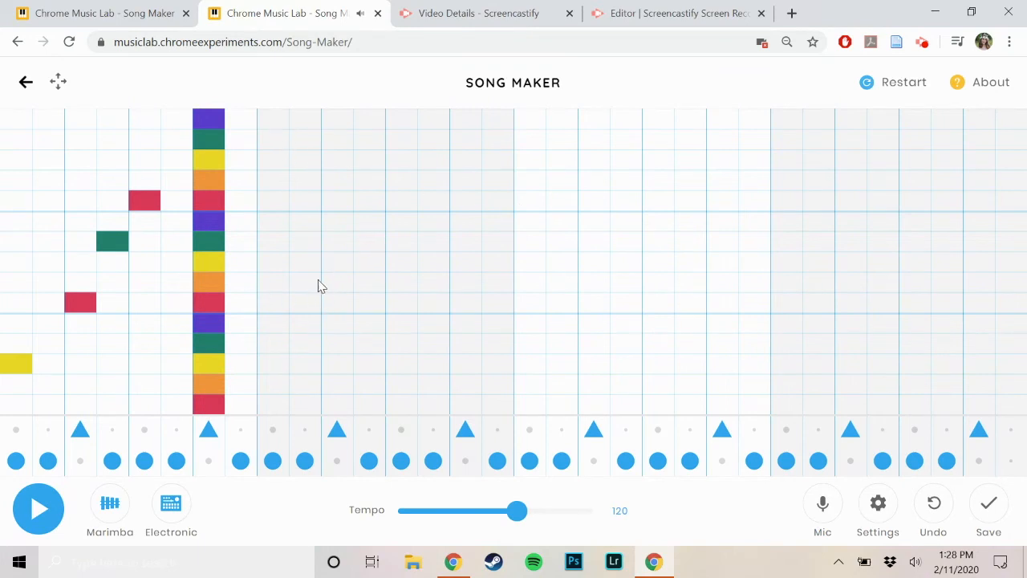
Step: Add melody notes in columns 9–12, 14, 16 and 18 on rows 8, 9, 10, 8, 7, 9 and 10 from the bottom
left_click(269, 264)
left_click(309, 242)
left_click(337, 223)
left_click(367, 268)
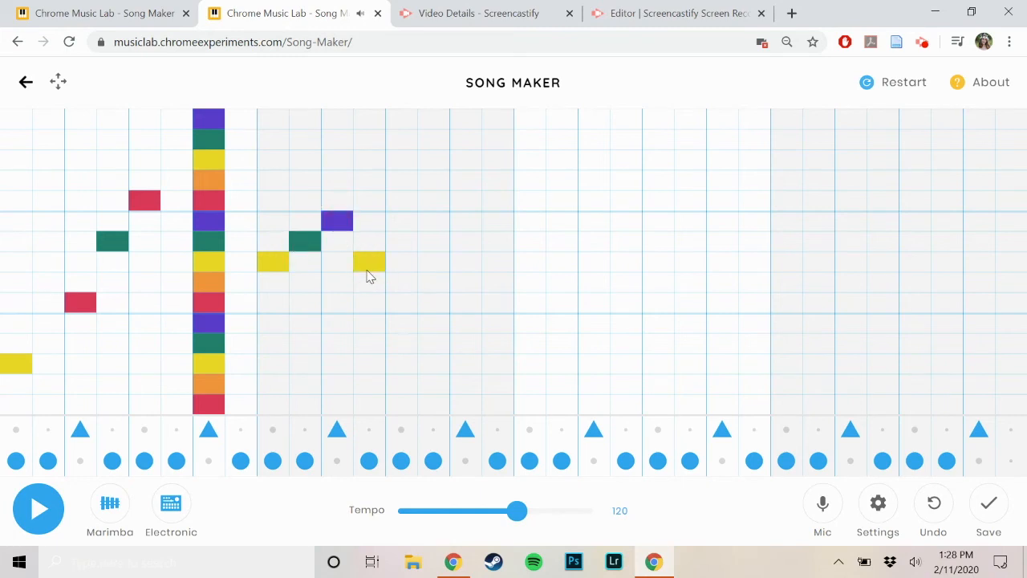
left_click(434, 280)
left_click(494, 242)
left_click(553, 227)
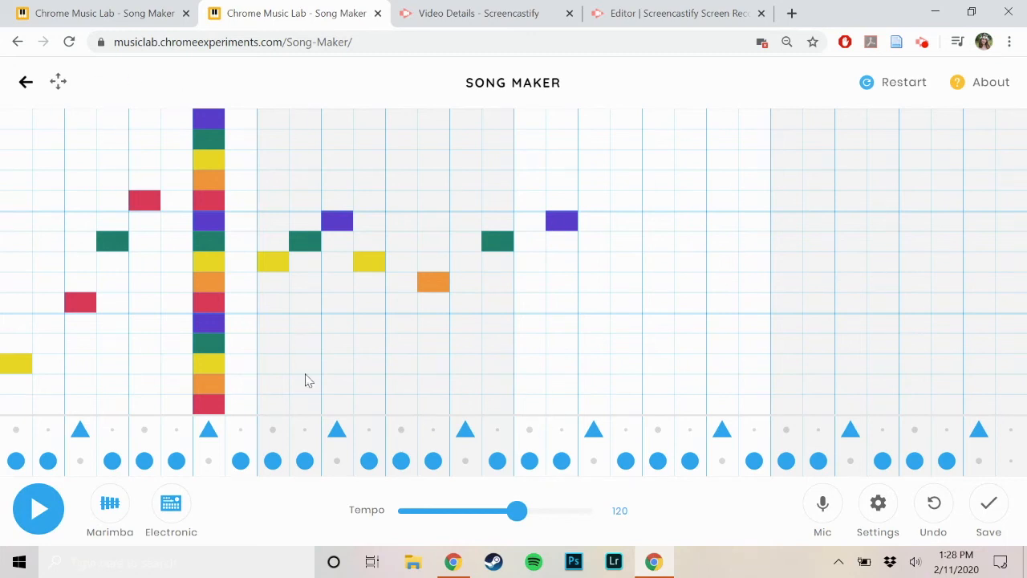
Step: Play the finished song in the other Song Maker tab and view its second half
left_click(127, 22)
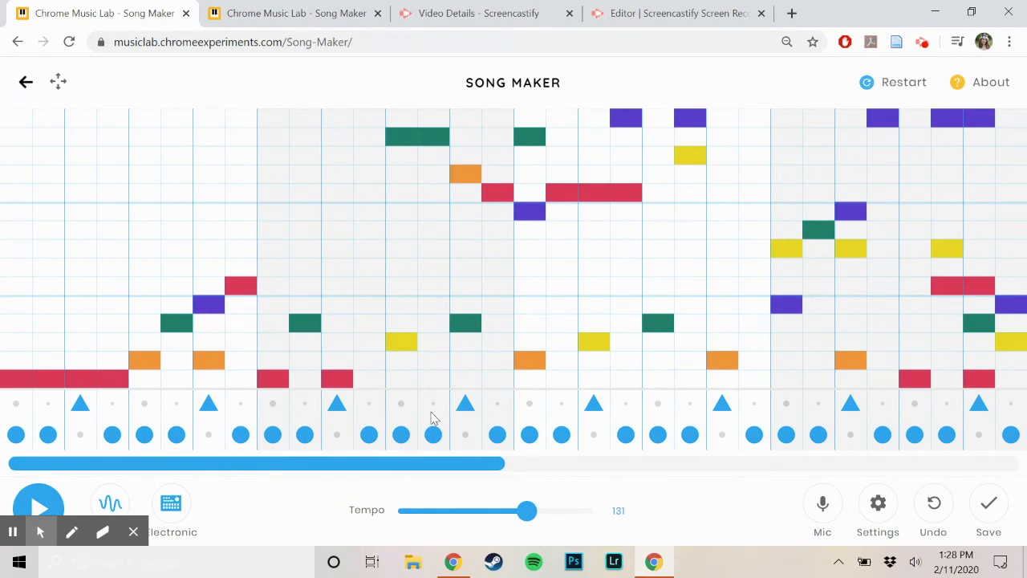
left_click(38, 504)
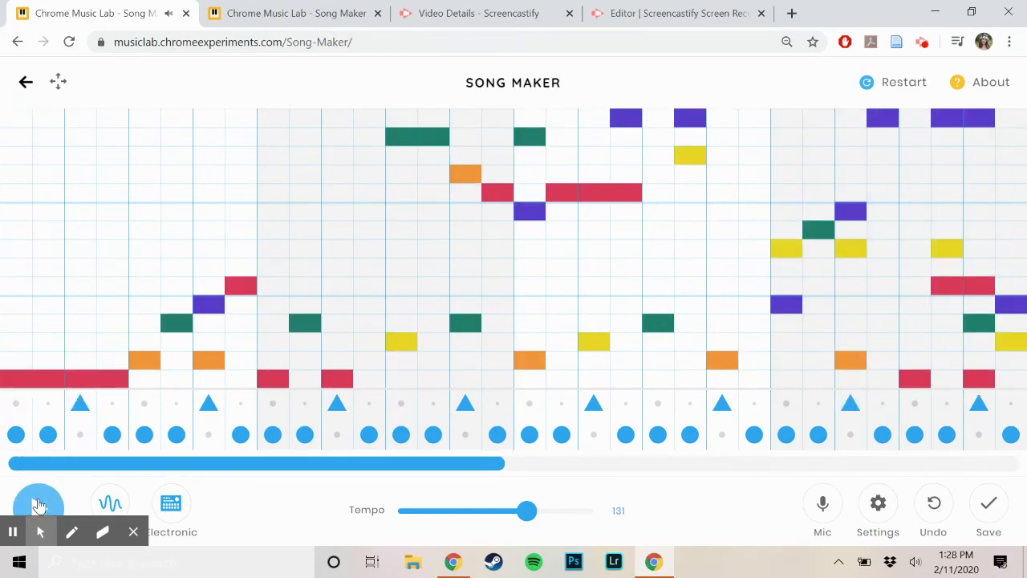
left_click(37, 504)
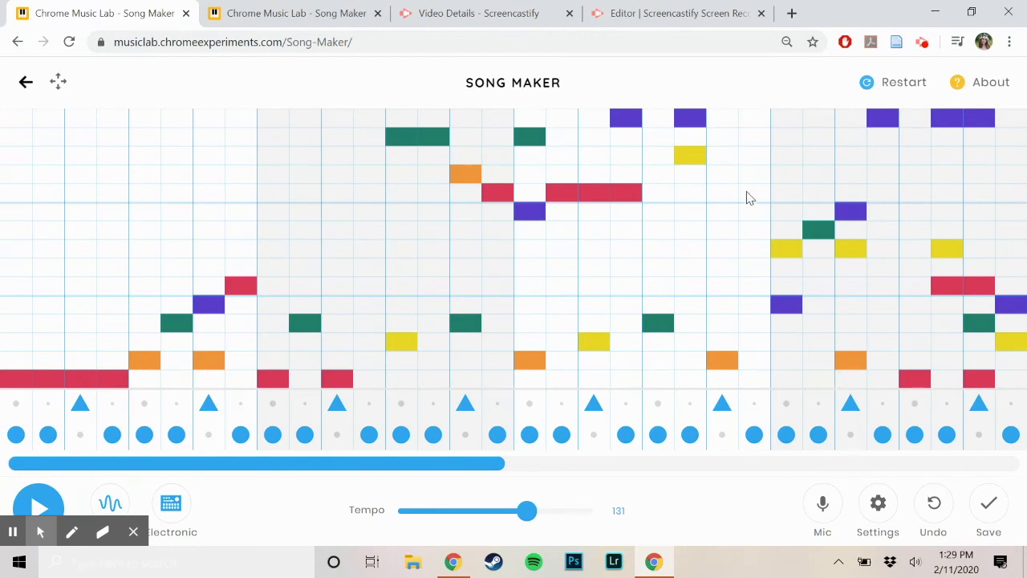
left_click_drag(431, 462, 1018, 474)
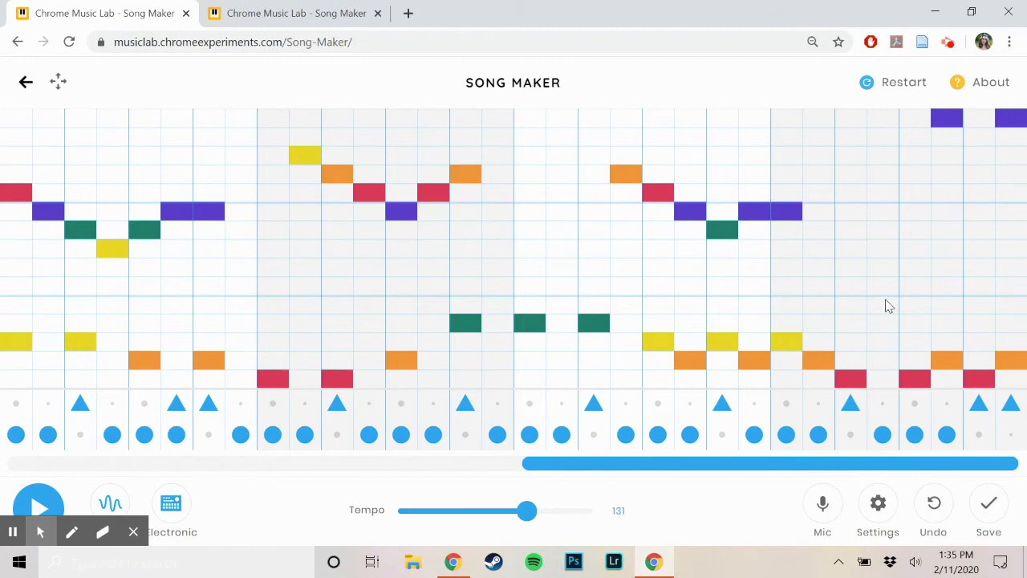
Step: Save the finished song and try to select its share link
left_click(984, 508)
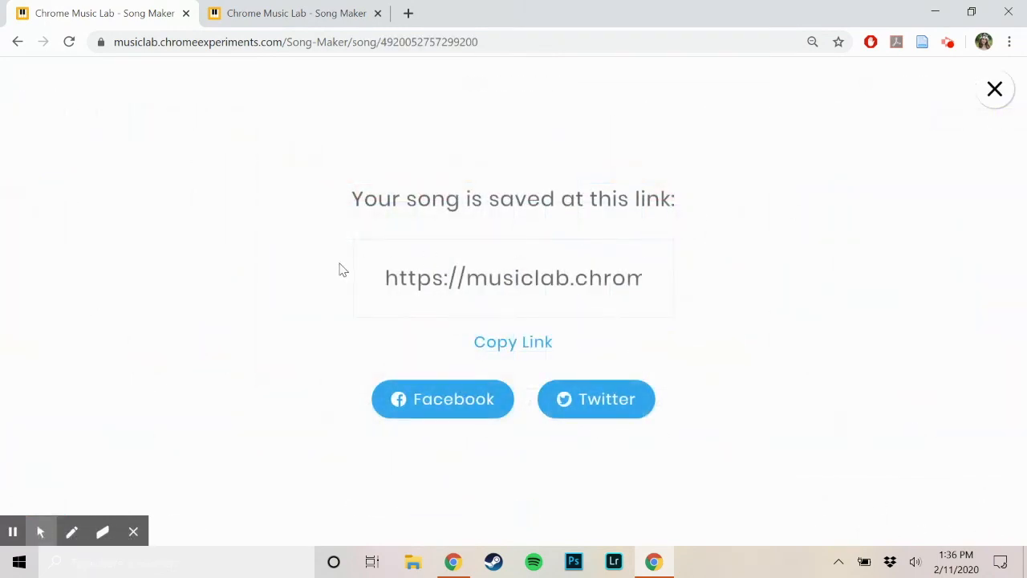
left_click(406, 289)
left_click(387, 278)
left_click(574, 280)
left_click(601, 279)
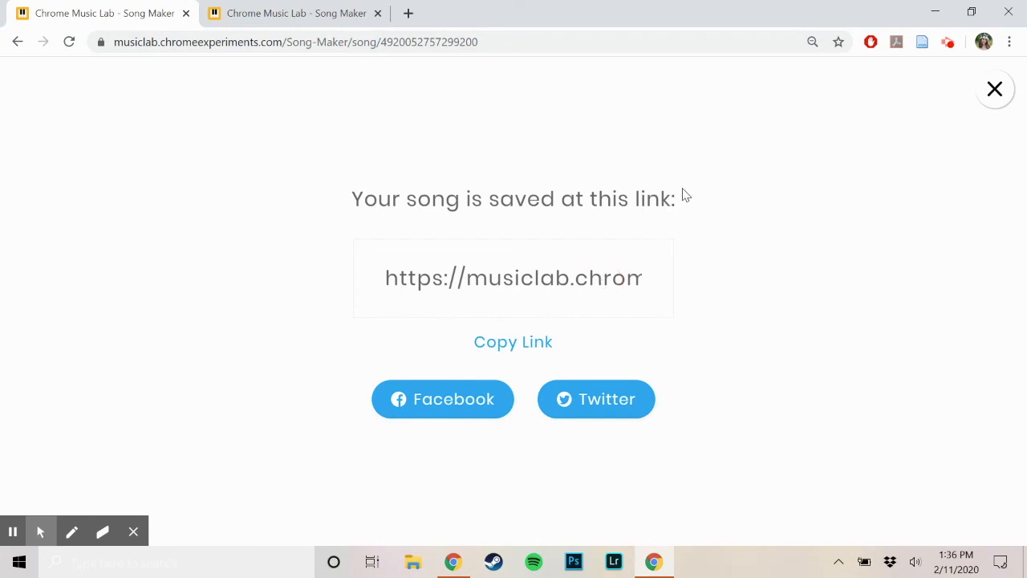